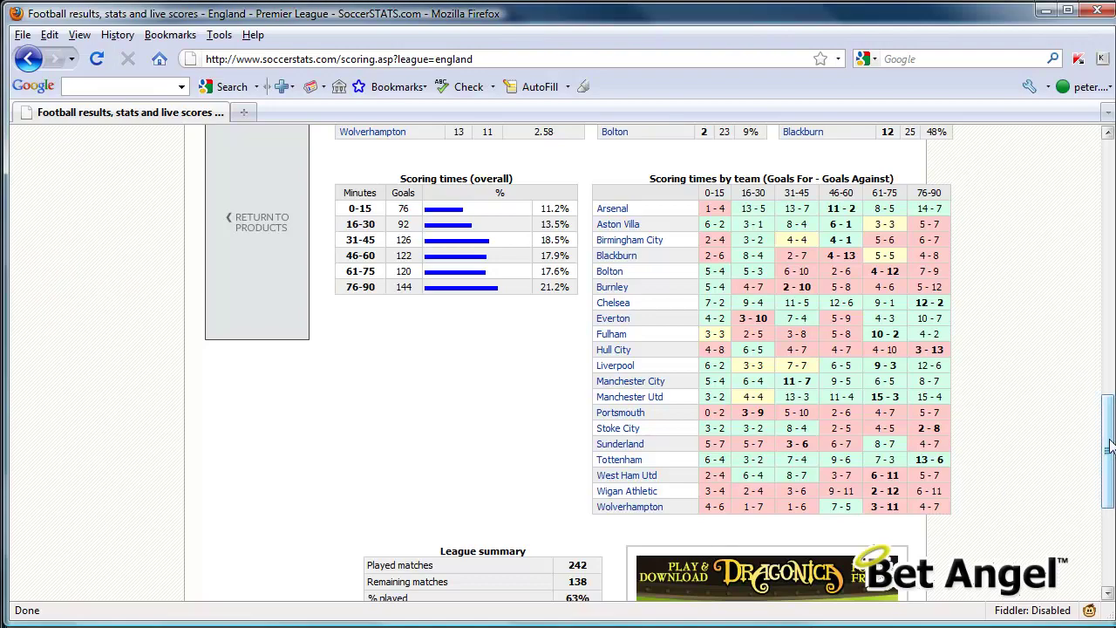
- Examine the overall scoring times table, comparing the goal percentages for minutes 0-15, 31-45 and 76-90
{"action": "left_click_drag", "start_coordinate": [1107, 418], "coordinate": [1110, 450]}
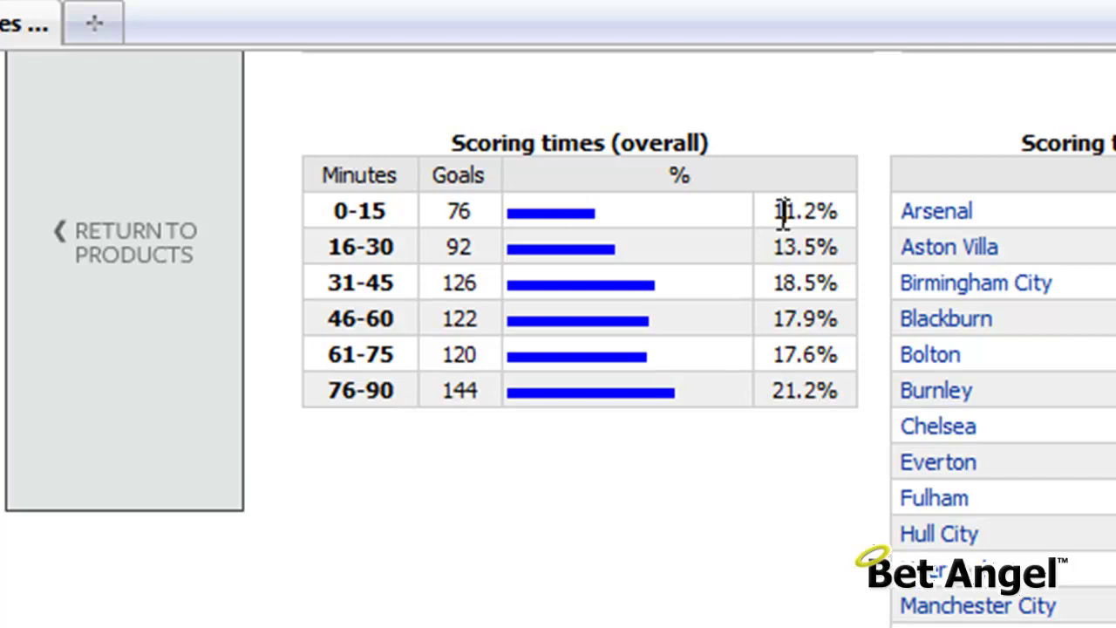
{"action": "left_click_drag", "start_coordinate": [775, 212], "coordinate": [860, 232]}
{"action": "left_click_drag", "start_coordinate": [847, 393], "coordinate": [767, 398]}
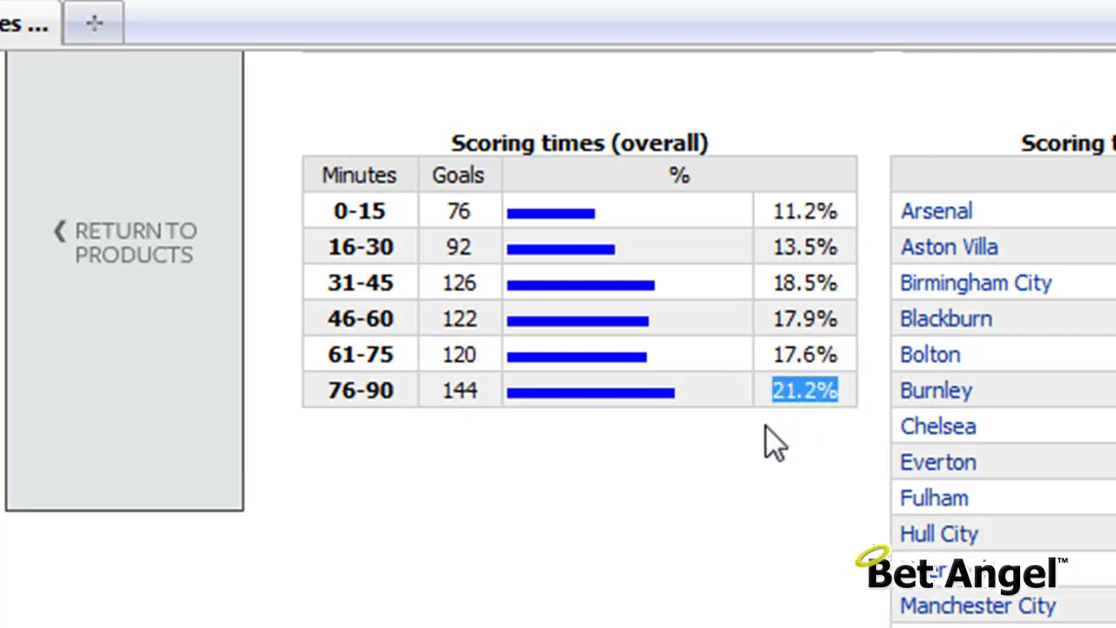
{"action": "left_click", "coordinate": [826, 392]}
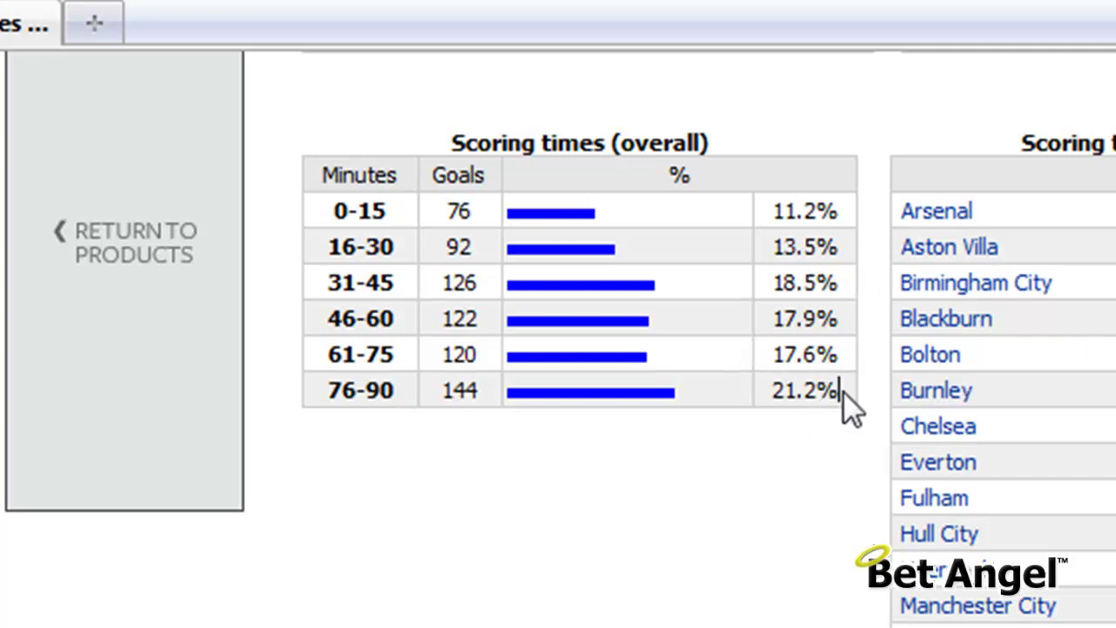
{"action": "left_click_drag", "start_coordinate": [844, 391], "coordinate": [752, 400]}
{"action": "left_click_drag", "start_coordinate": [842, 283], "coordinate": [747, 294]}
{"action": "left_click", "coordinate": [848, 275]}
{"action": "left_click_drag", "start_coordinate": [850, 389], "coordinate": [750, 394]}
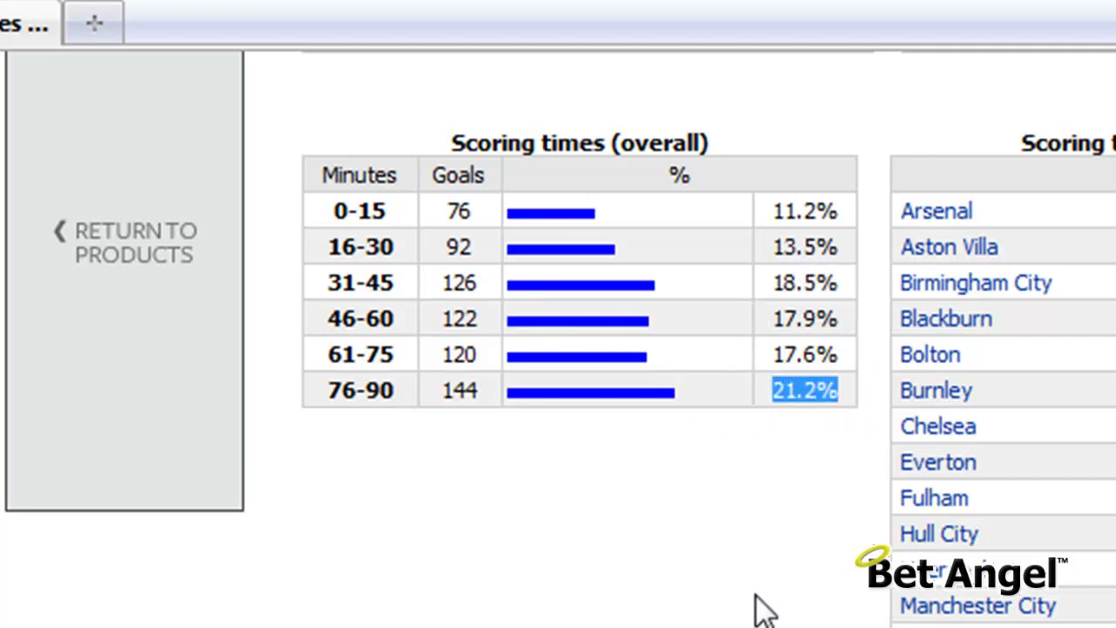
{"action": "left_click", "coordinate": [837, 389]}
- Compare the 31-45 and 76-90 minute intervals in the overall scoring times table, including their goal percentages
{"action": "left_click_drag", "start_coordinate": [398, 398], "coordinate": [332, 400]}
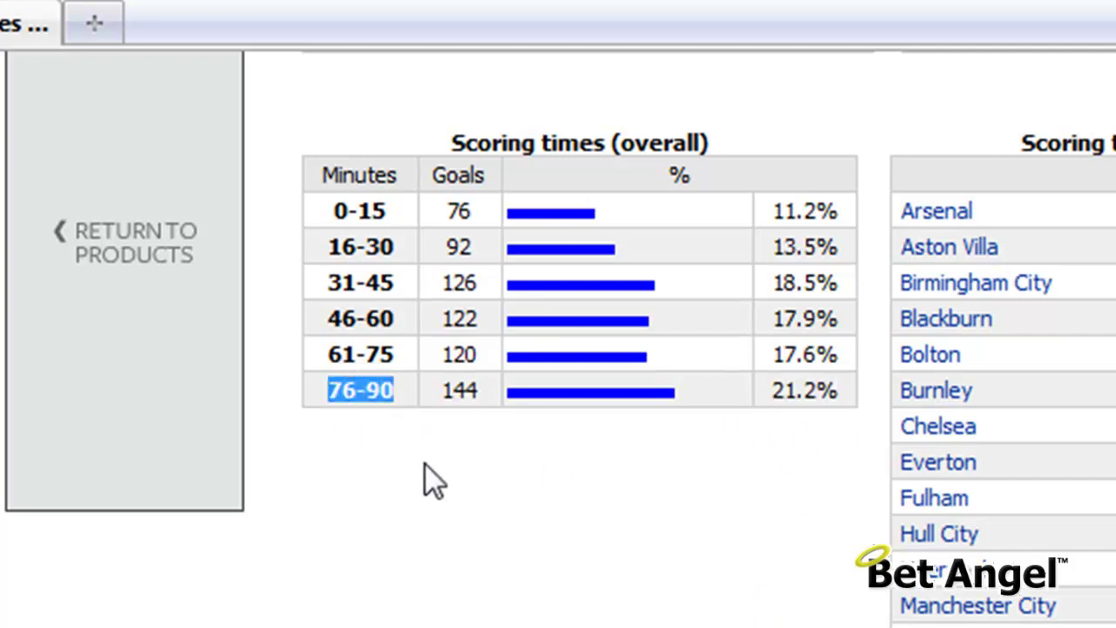
{"action": "left_click_drag", "start_coordinate": [394, 284], "coordinate": [307, 281]}
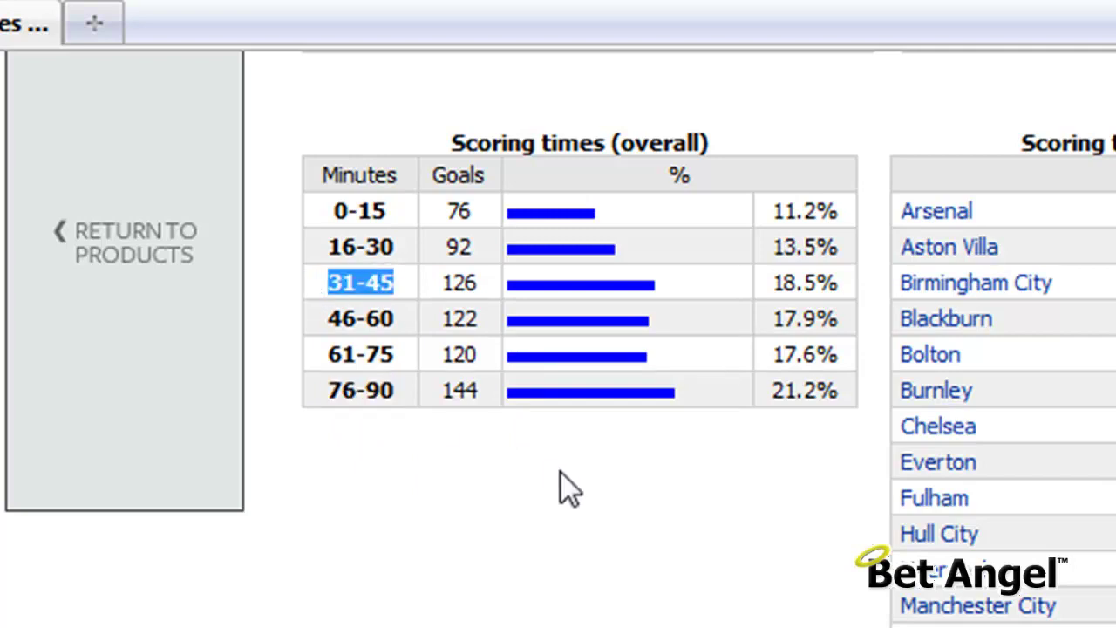
{"action": "left_click", "coordinate": [407, 286]}
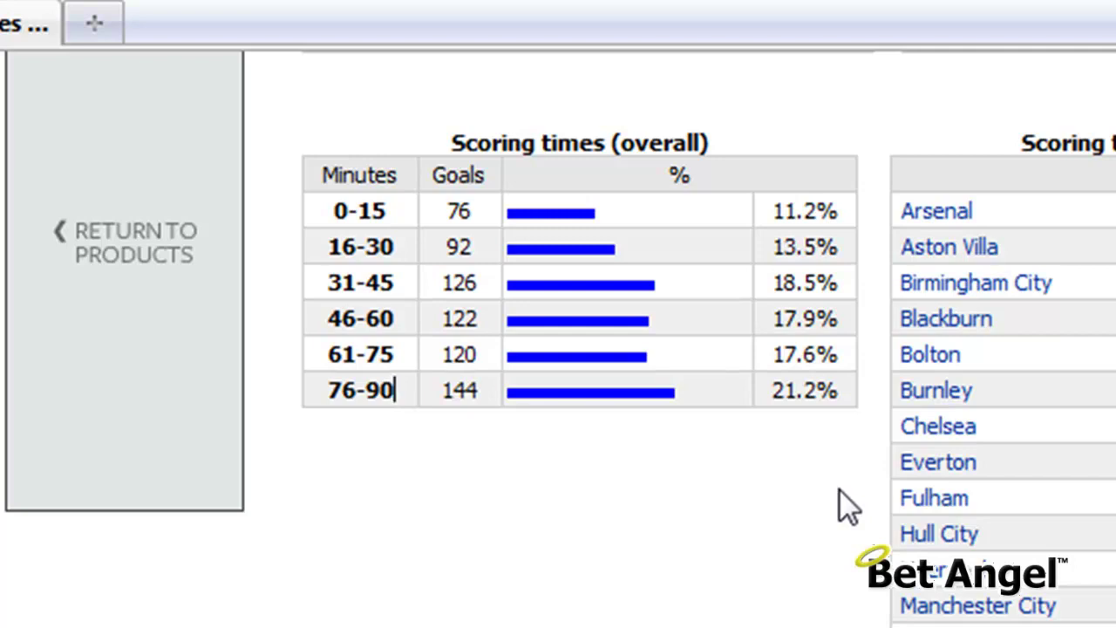
{"action": "left_click_drag", "start_coordinate": [392, 285], "coordinate": [313, 283]}
{"action": "left_click_drag", "start_coordinate": [402, 398], "coordinate": [328, 392]}
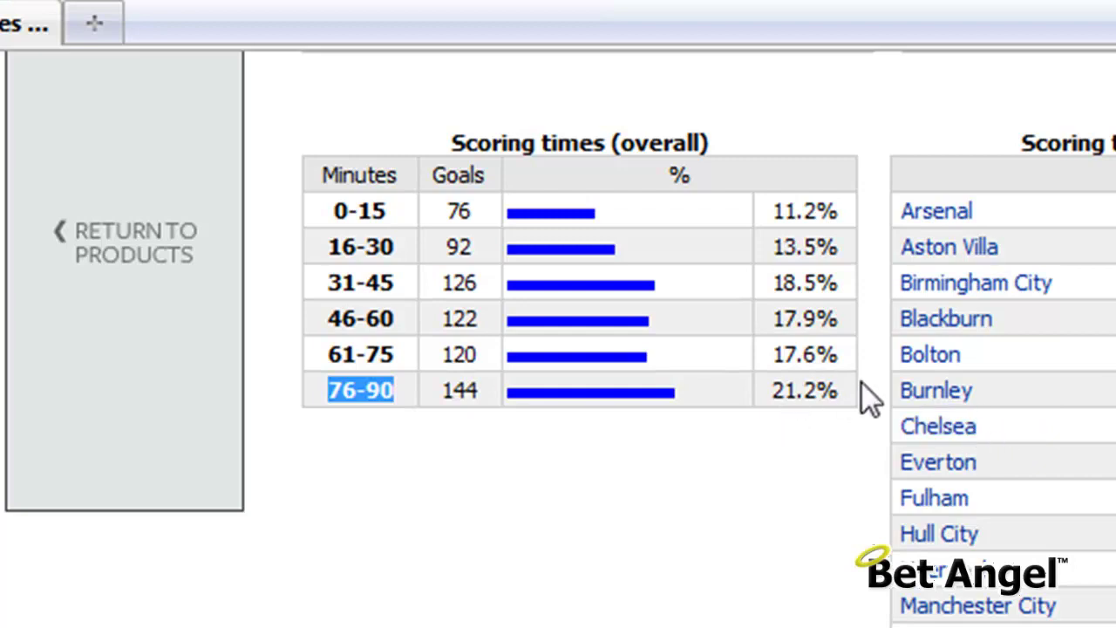
{"action": "left_click_drag", "start_coordinate": [850, 391], "coordinate": [765, 395]}
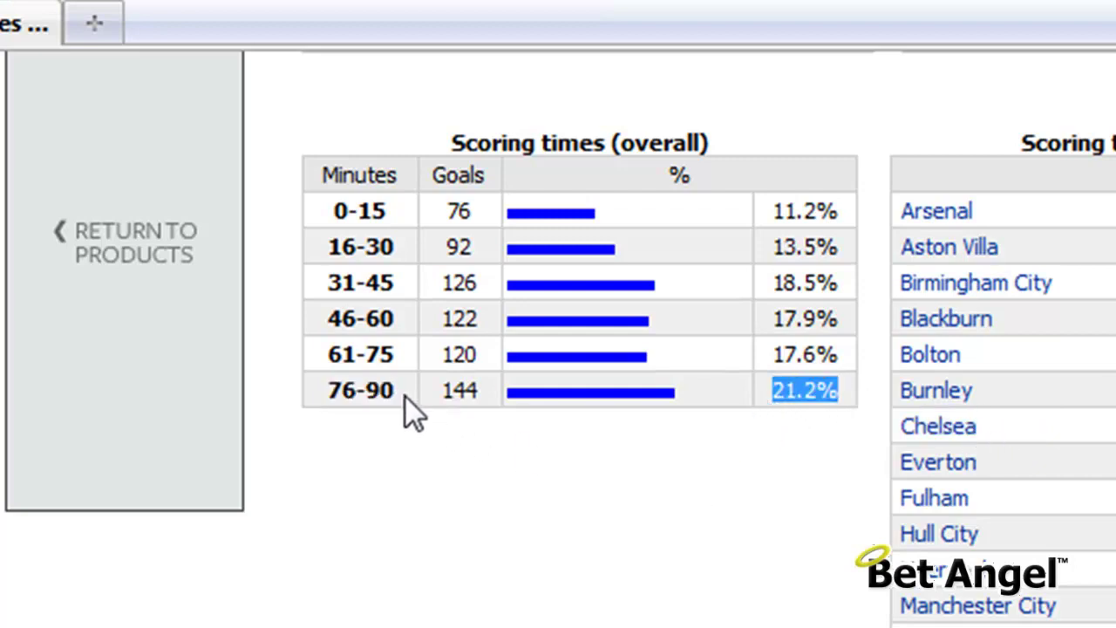
{"action": "left_click", "coordinate": [844, 394]}
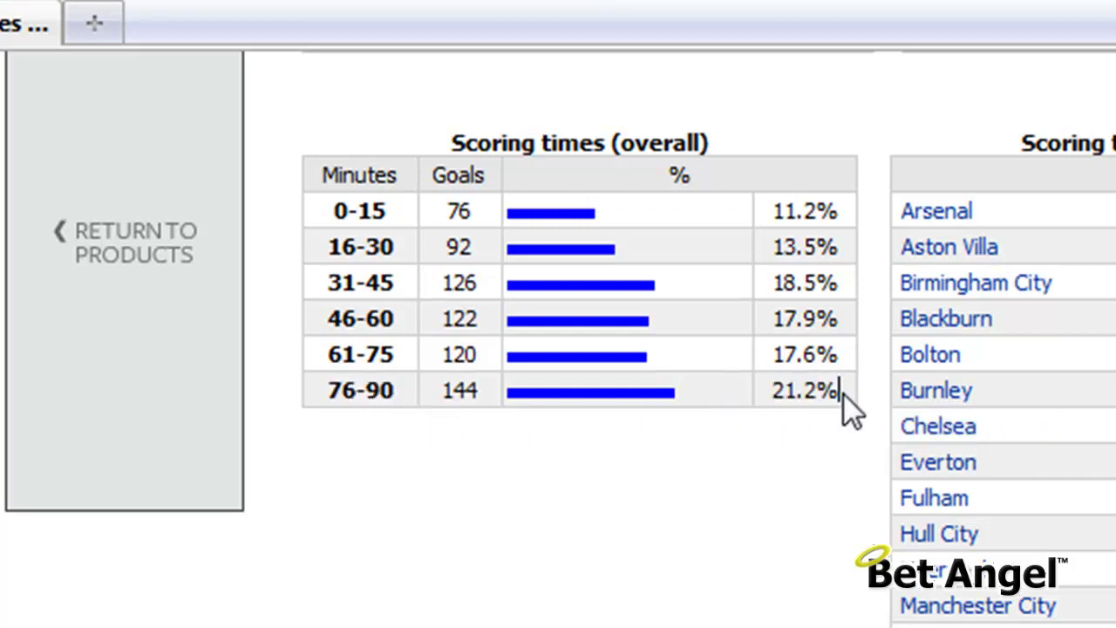
{"action": "left_click_drag", "start_coordinate": [842, 289], "coordinate": [769, 285]}
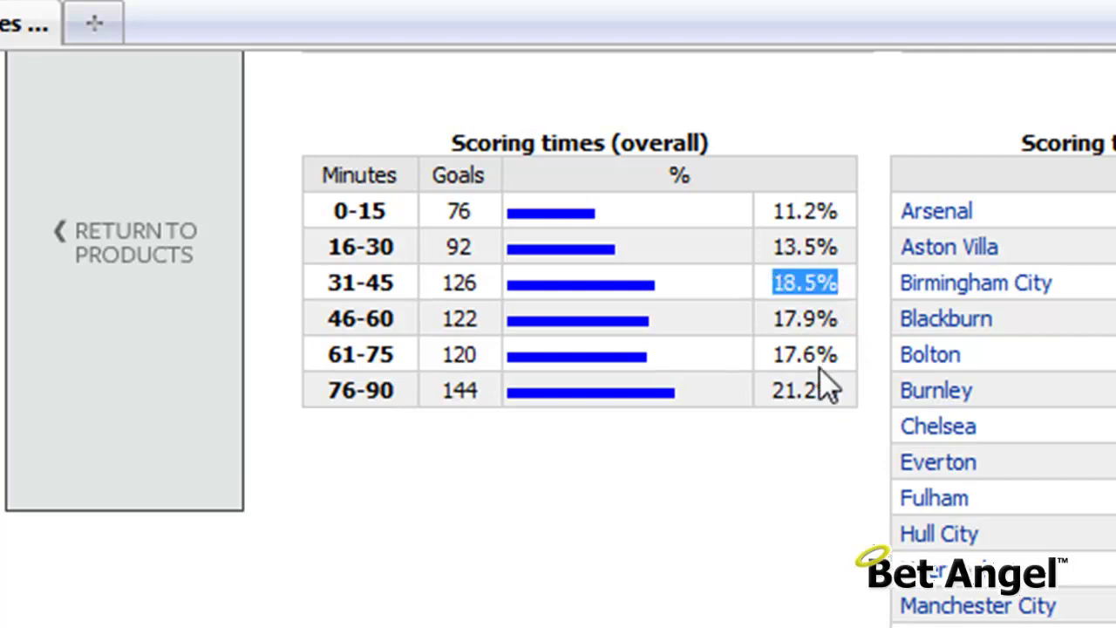
{"action": "left_click_drag", "start_coordinate": [845, 392], "coordinate": [771, 394]}
{"action": "left_click", "coordinate": [855, 389]}
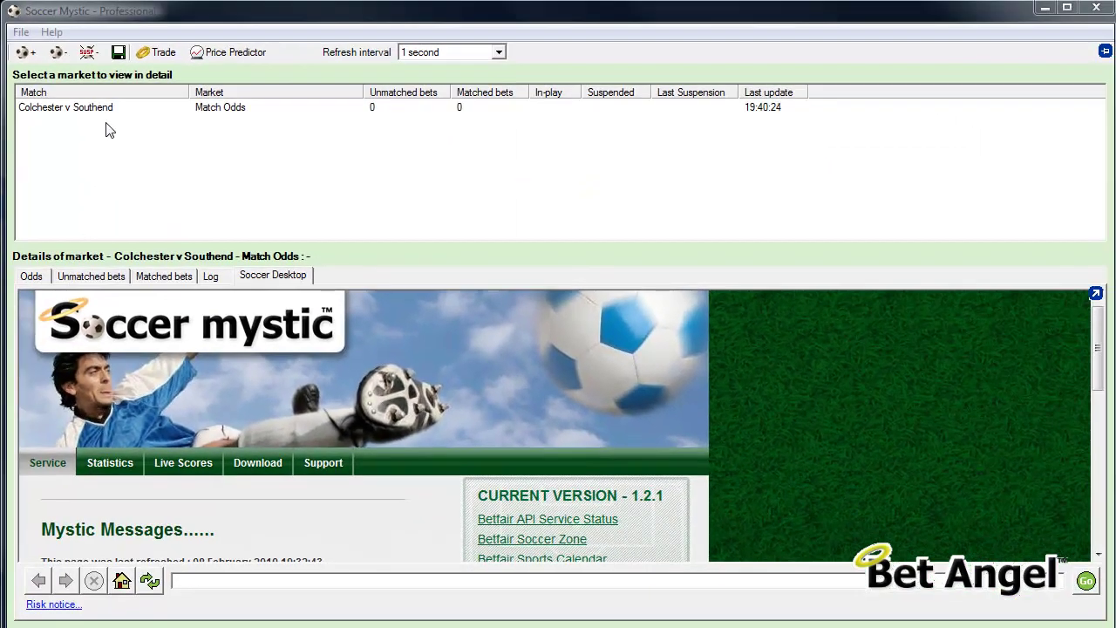
- In Soccer Mystic, open the Price Predictor for the Colchester v Southend match odds and set the forecast time to 45 minutes
{"action": "left_click", "coordinate": [99, 109]}
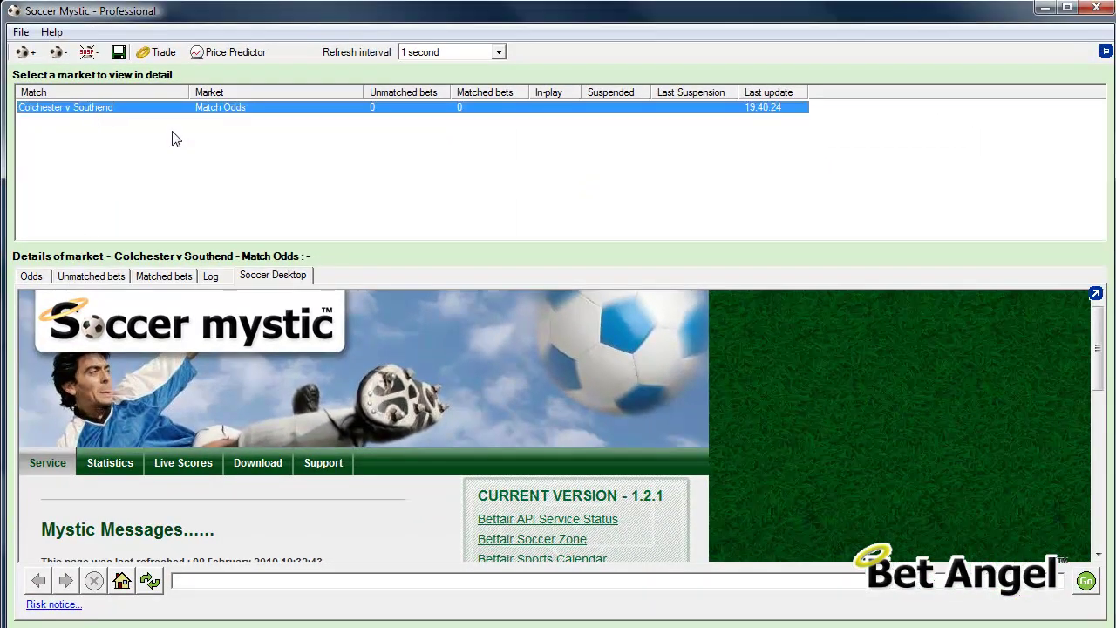
{"action": "left_click", "coordinate": [235, 54]}
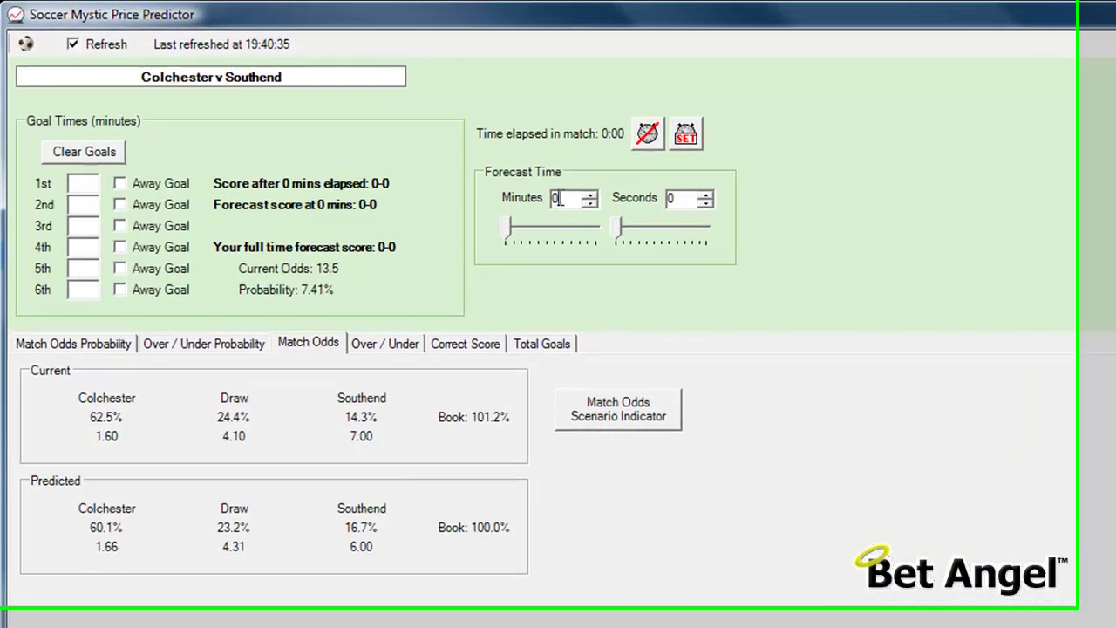
{"action": "left_click_drag", "start_coordinate": [507, 230], "coordinate": [567, 251]}
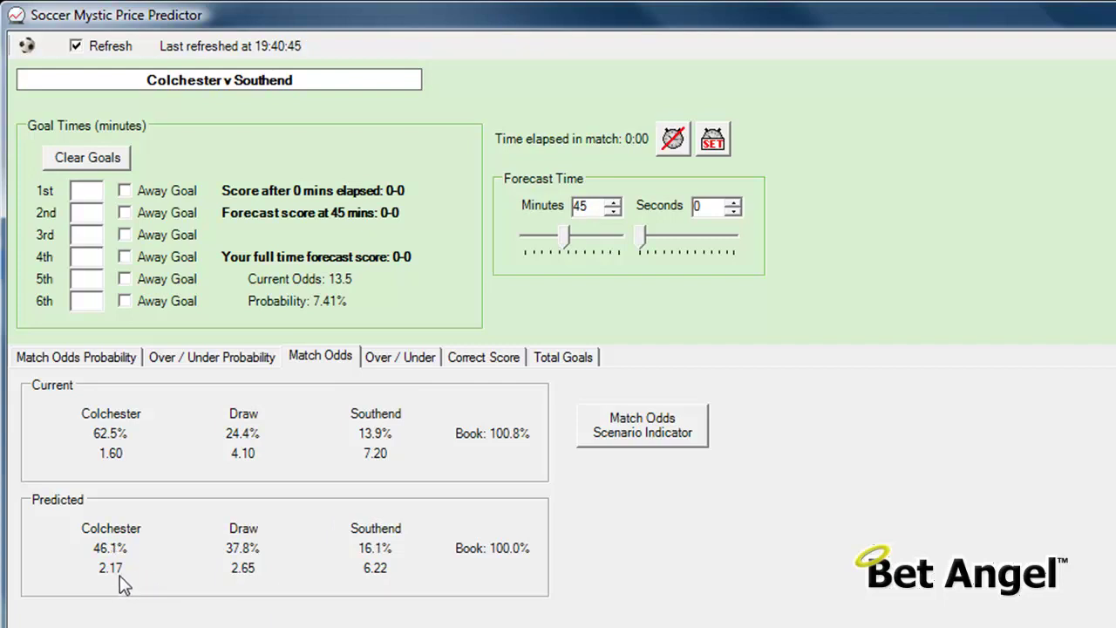
- Advance the forecast time to 50 minutes to examine the predicted match odds
{"action": "left_click", "coordinate": [613, 202]}
{"action": "left_click", "coordinate": [613, 202]}
{"action": "left_click", "coordinate": [613, 203]}
{"action": "left_click", "coordinate": [613, 202]}
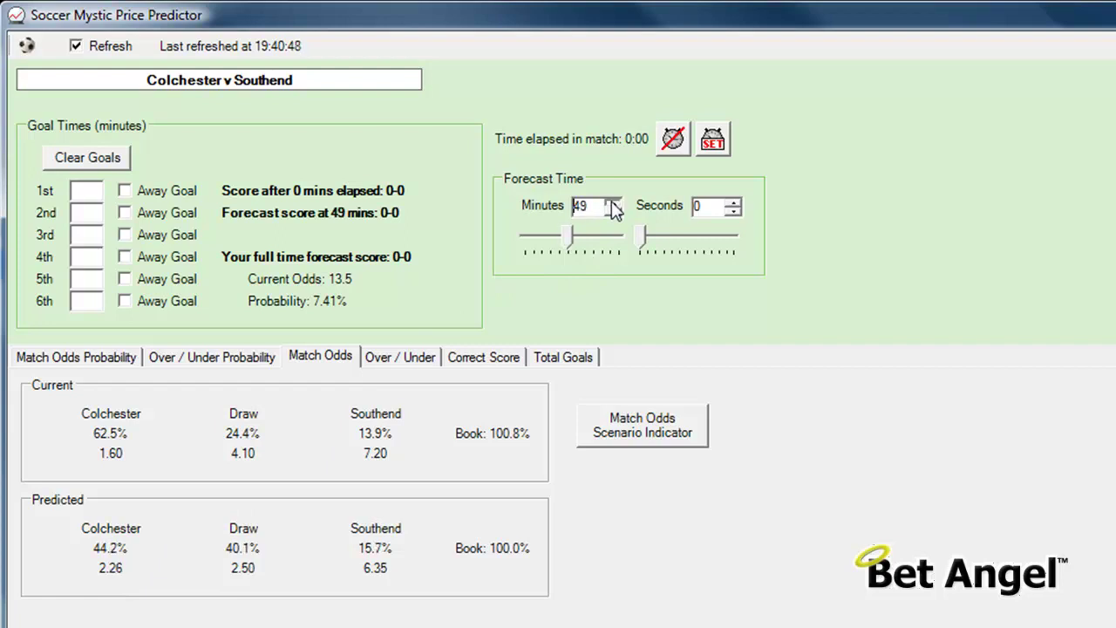
{"action": "left_click", "coordinate": [613, 202]}
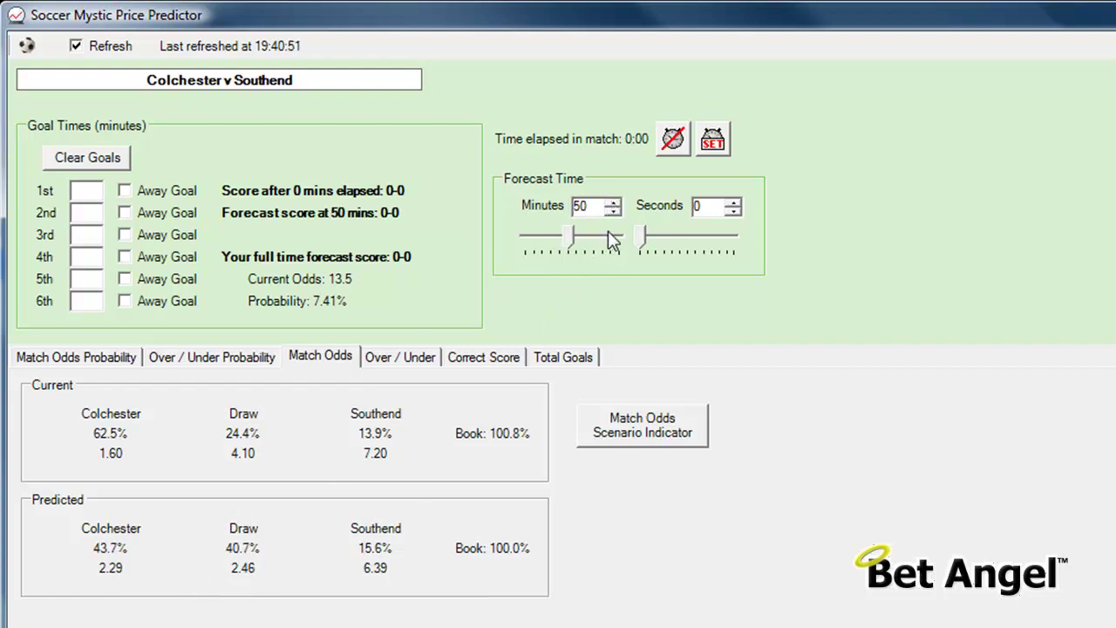
- Return the forecast time to 45 minutes to compare the predicted match odds at half time
{"action": "left_click", "coordinate": [613, 211]}
{"action": "left_click", "coordinate": [613, 211]}
{"action": "left_click", "coordinate": [613, 211]}
{"action": "left_click", "coordinate": [613, 211]}
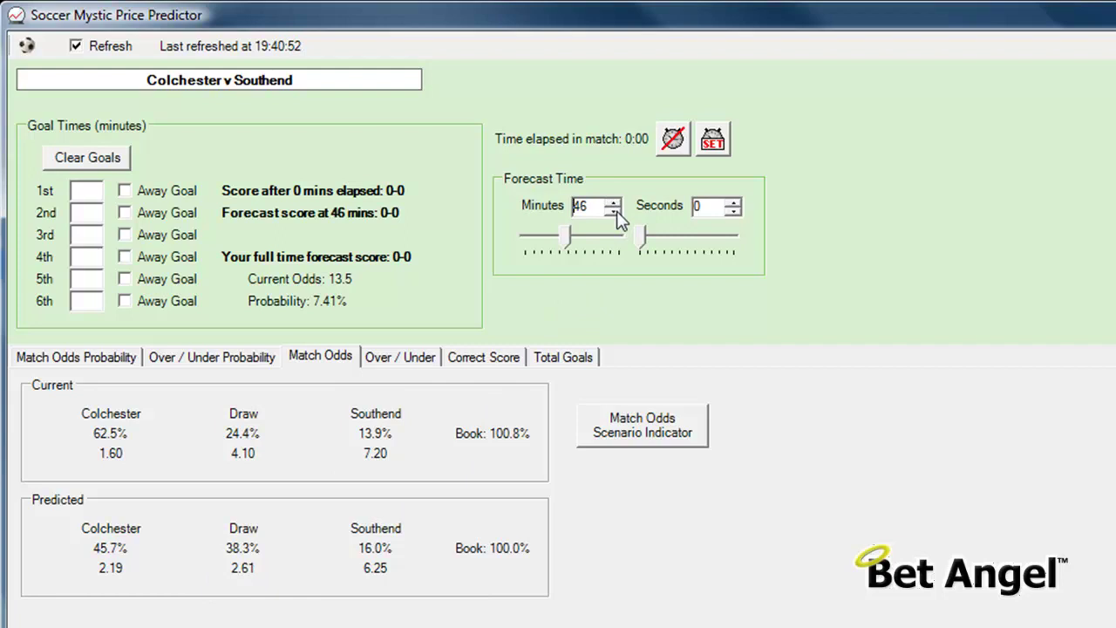
{"action": "left_click", "coordinate": [614, 211]}
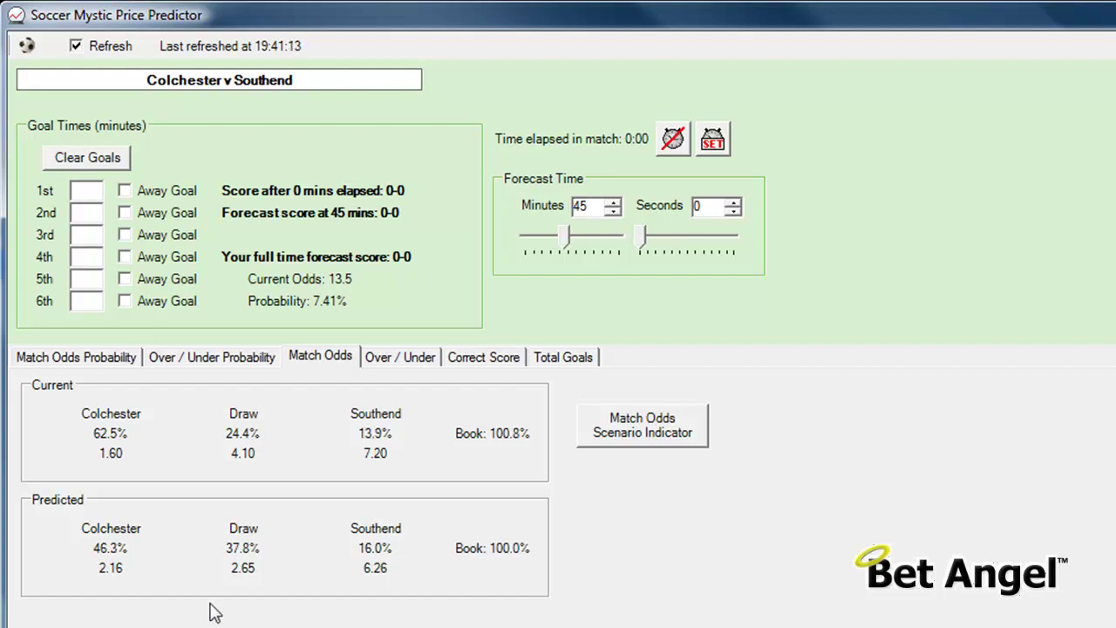
- Step the forecast time back a few minutes before half time, and raise it to 50 minutes to compare the predicted odds
{"action": "left_click", "coordinate": [614, 211]}
{"action": "left_click", "coordinate": [613, 211]}
{"action": "left_click", "coordinate": [613, 211]}
{"action": "left_click", "coordinate": [613, 204]}
{"action": "left_click", "coordinate": [613, 204]}
{"action": "left_click", "coordinate": [612, 202]}
{"action": "left_click", "coordinate": [612, 202]}
{"action": "left_click", "coordinate": [612, 202]}
{"action": "left_click", "coordinate": [613, 203]}
{"action": "left_click", "coordinate": [612, 202]}
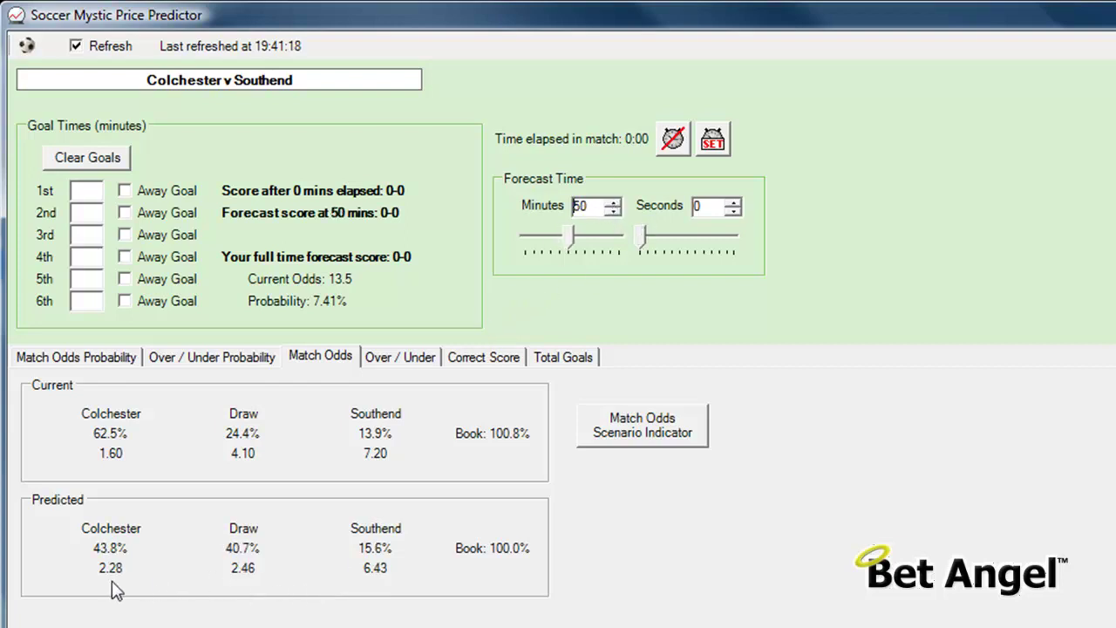
- Bring the forecast time back down to 45 minutes
{"action": "left_click", "coordinate": [614, 211]}
{"action": "left_click", "coordinate": [614, 211]}
{"action": "left_click", "coordinate": [614, 211]}
{"action": "left_click", "coordinate": [614, 211]}
{"action": "left_click", "coordinate": [614, 211]}
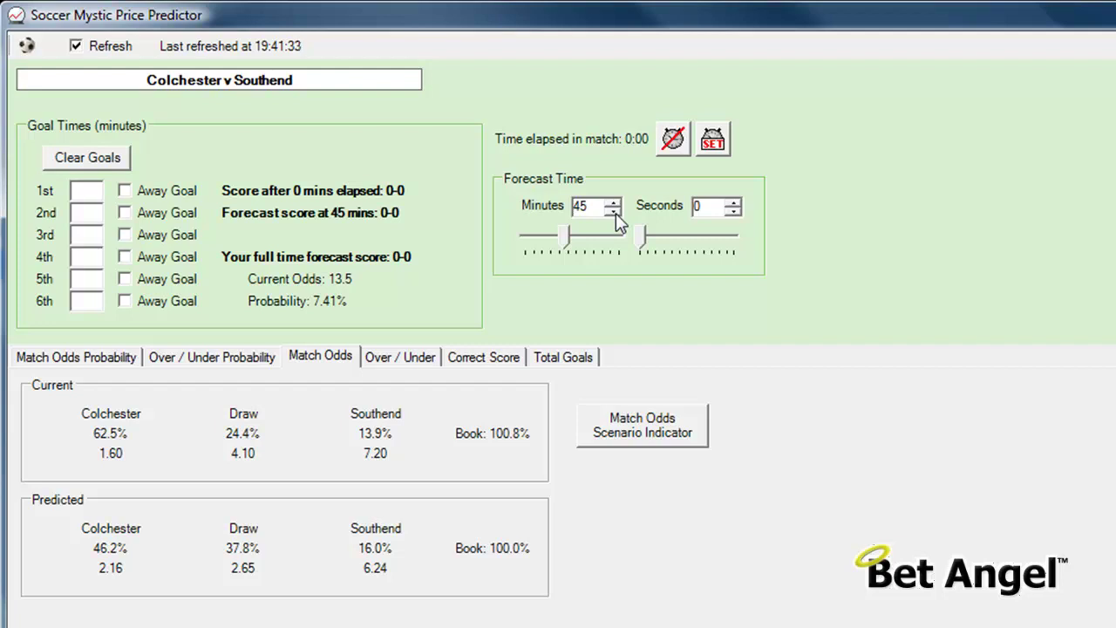
- Reset the forecast time to 0 minutes and review the elapsed and estimated full time in the match time settings
{"action": "left_click_drag", "start_coordinate": [568, 238], "coordinate": [478, 253]}
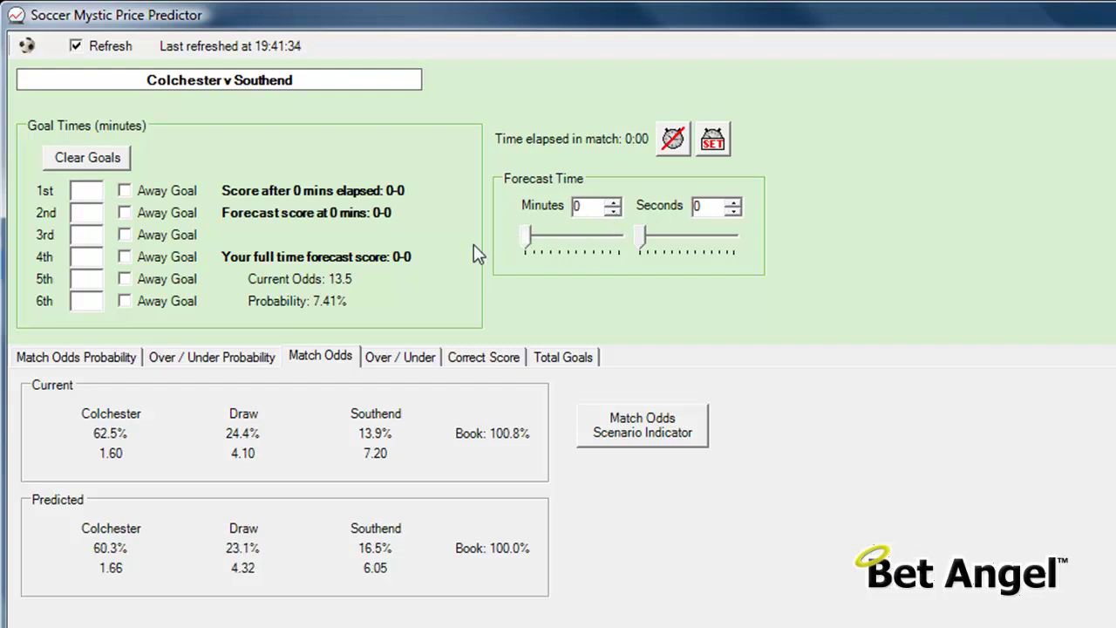
{"action": "left_click", "coordinate": [713, 139]}
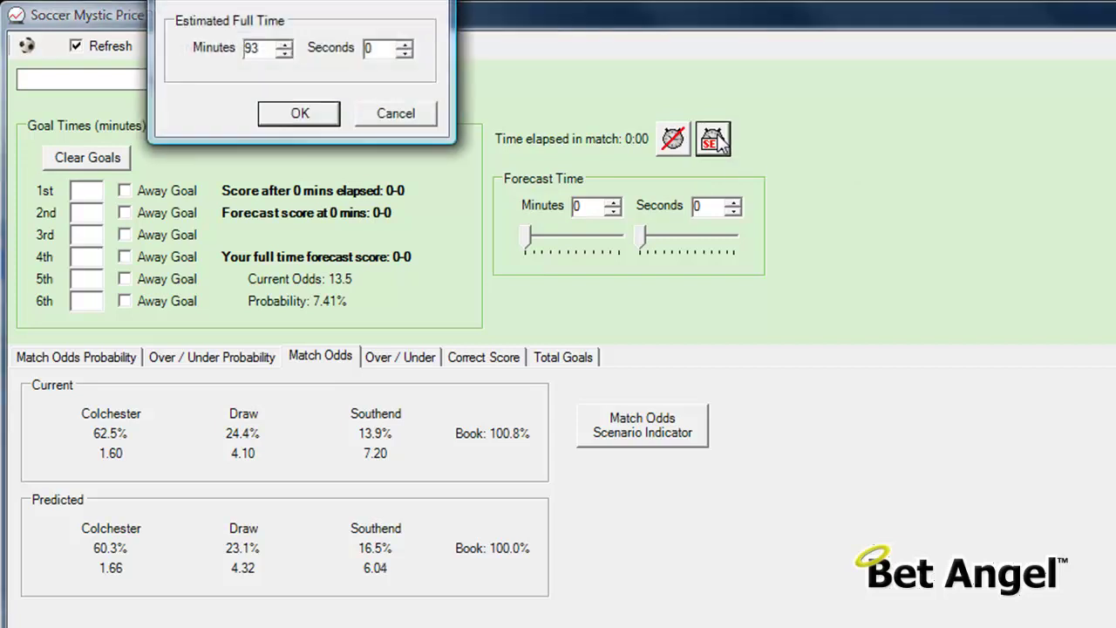
{"action": "left_click_drag", "start_coordinate": [413, 0], "coordinate": [1031, 269]}
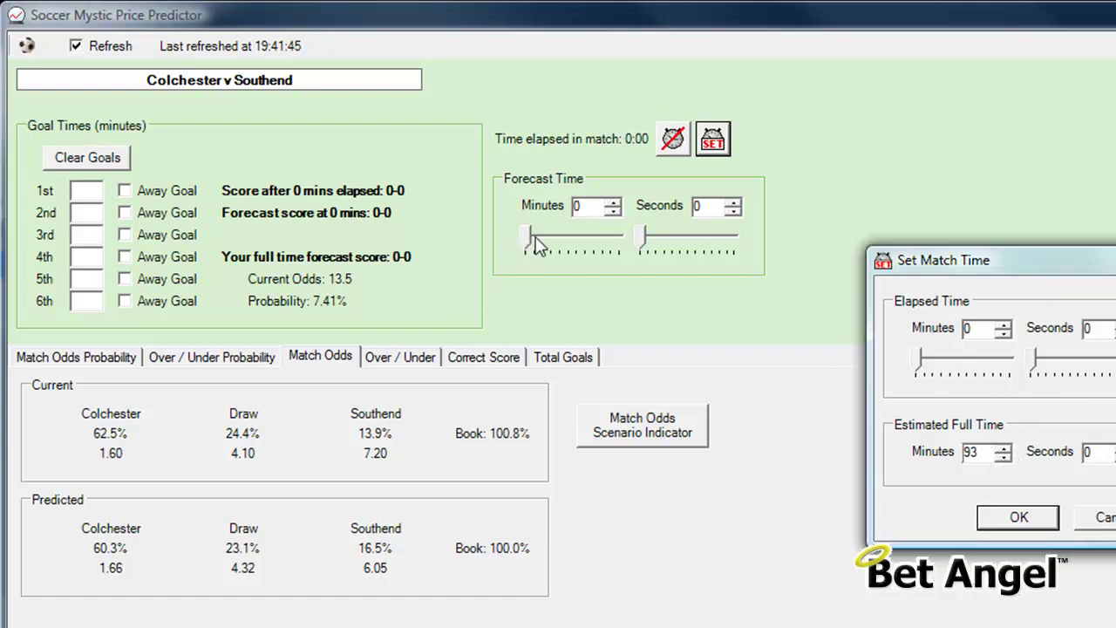
{"action": "left_click", "coordinate": [1000, 530]}
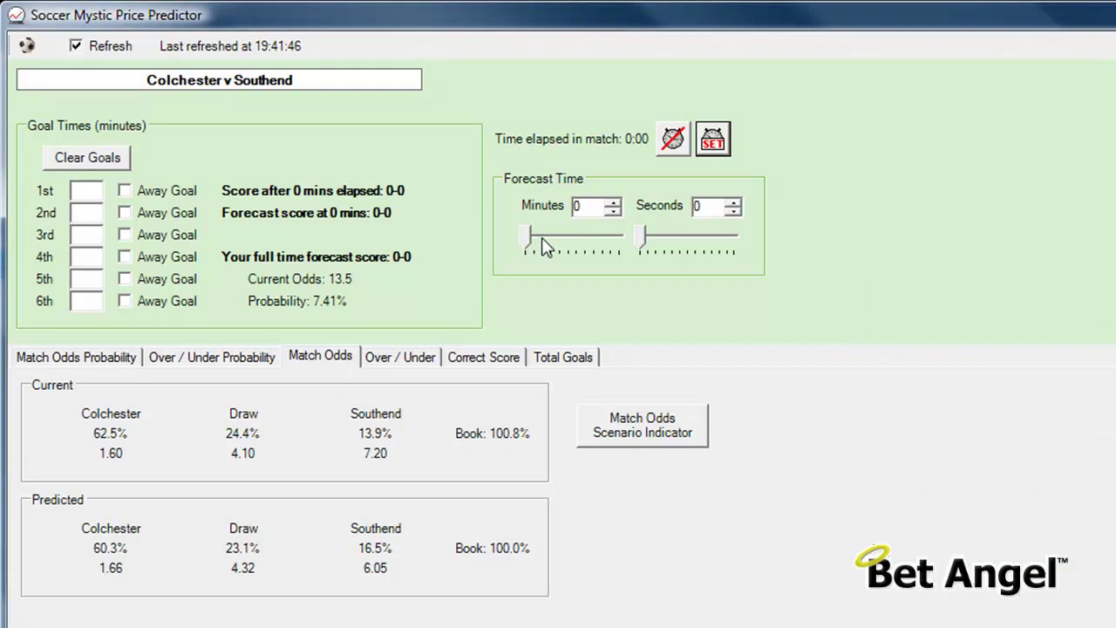
- Set the forecast time to 90 minutes with 0 seconds
{"action": "left_click_drag", "start_coordinate": [529, 237], "coordinate": [607, 251]}
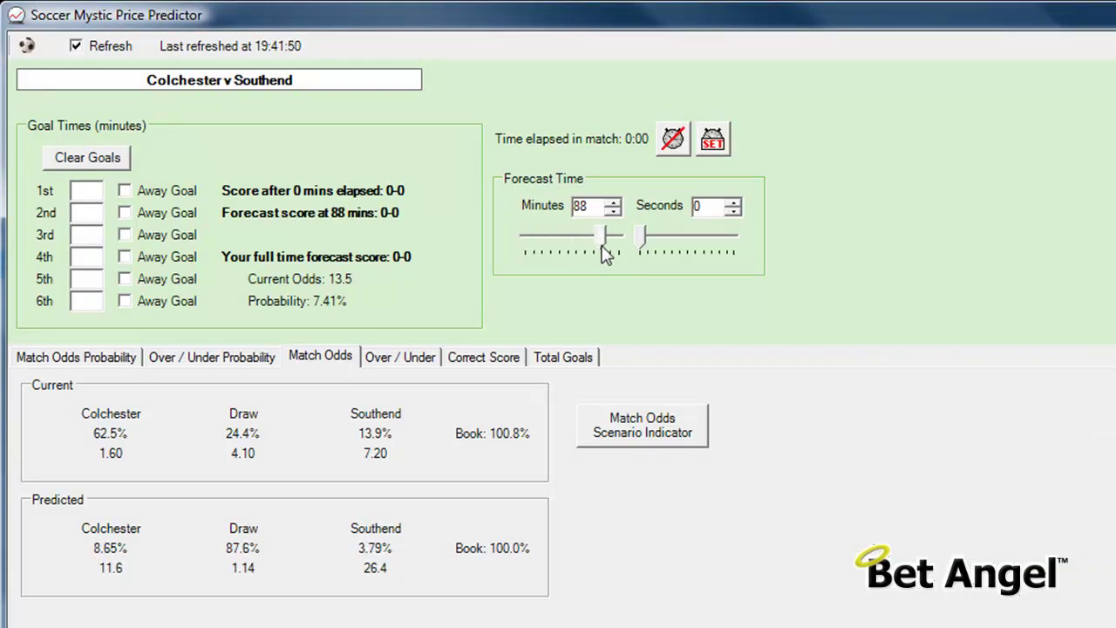
{"action": "left_click", "coordinate": [613, 202]}
{"action": "left_click", "coordinate": [613, 201]}
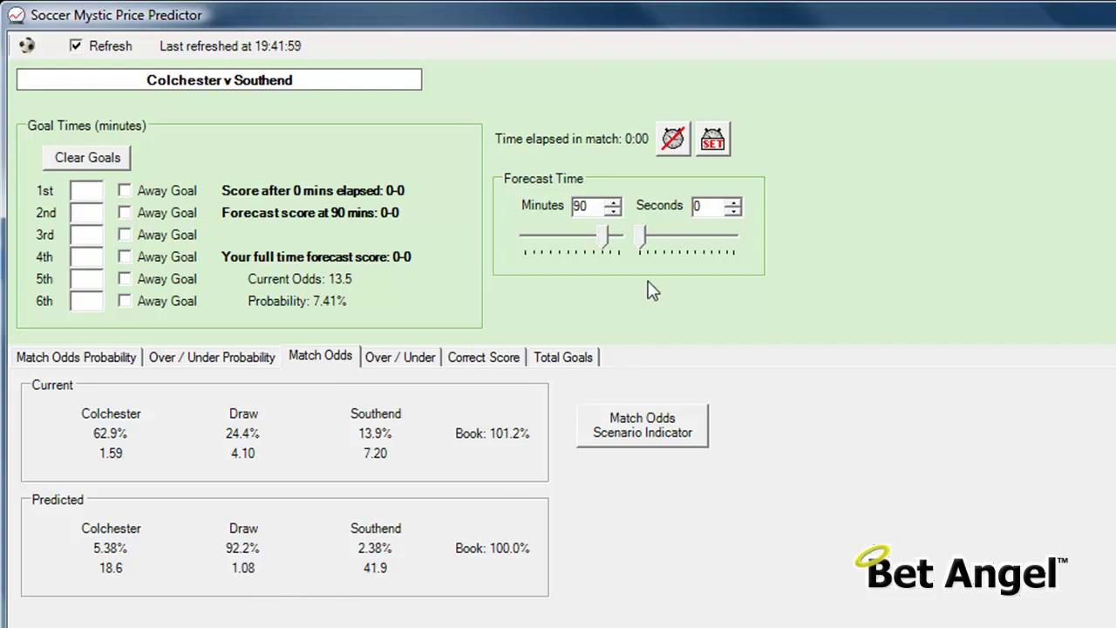
- Open the match time settings, try an estimated full time of 125 minutes, and restore it to 93 minutes
{"action": "left_click", "coordinate": [715, 148]}
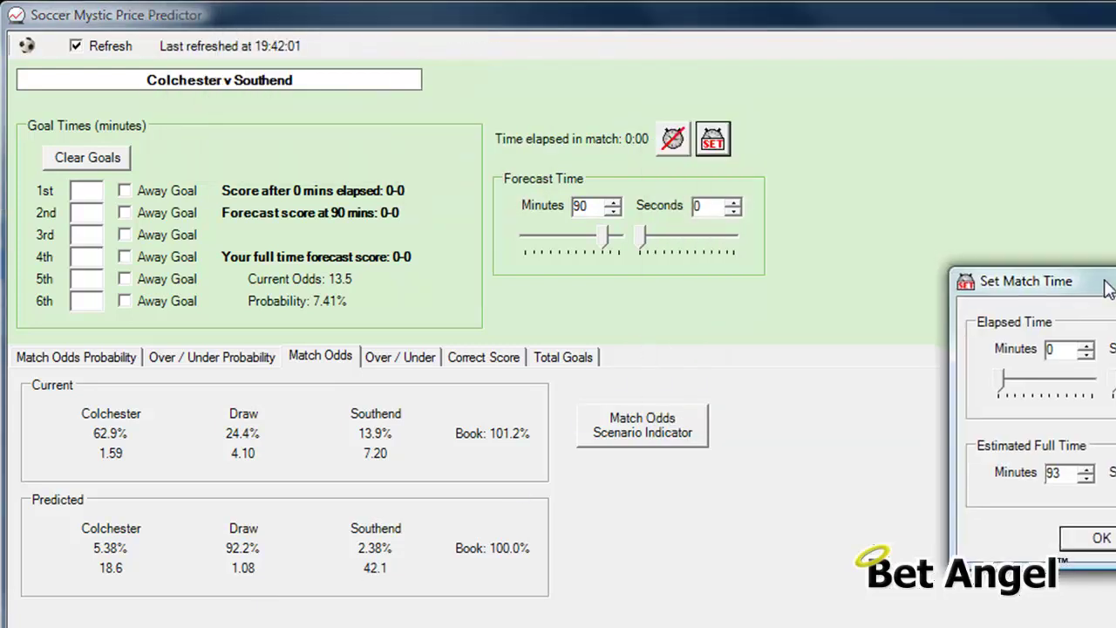
{"action": "left_click", "coordinate": [1065, 480]}
{"action": "key", "text": "shift+Home"}
{"action": "type", "text": "125"}
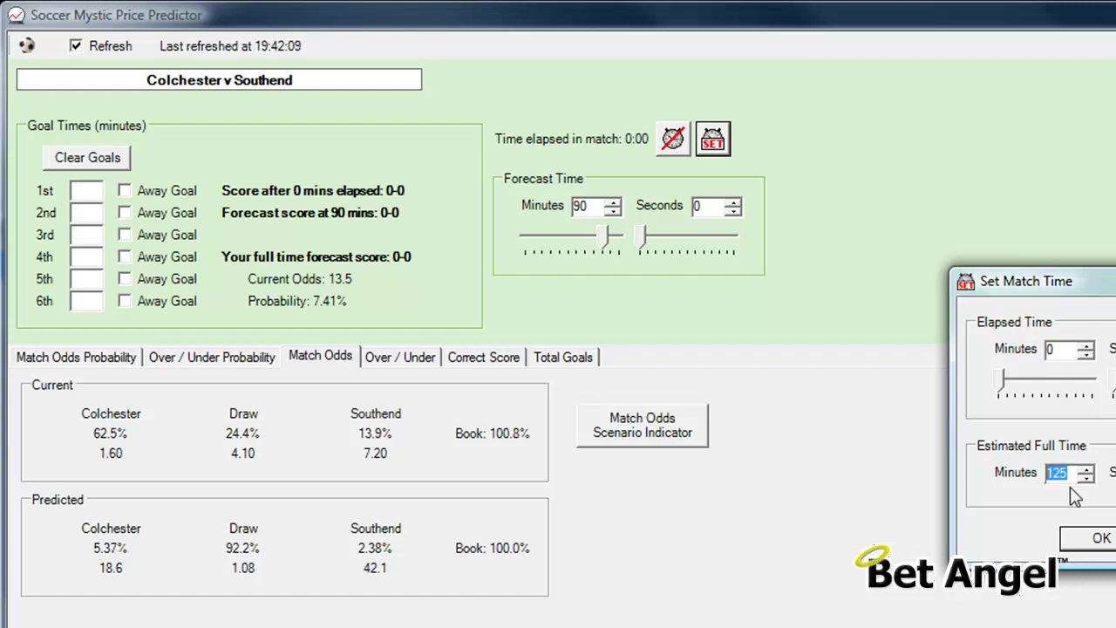
{"action": "type", "text": "93"}
- Set the estimated full time to 90 minutes and apply the match time settings
{"action": "left_click_drag", "start_coordinate": [1045, 288], "coordinate": [909, 305]}
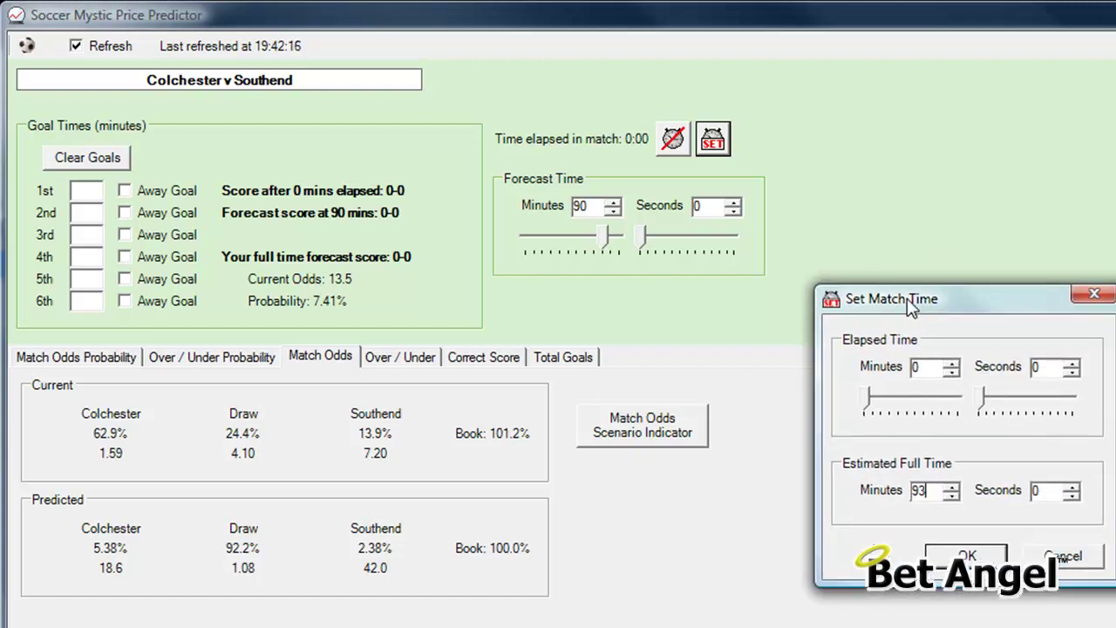
{"action": "left_click", "coordinate": [952, 494]}
{"action": "left_click", "coordinate": [953, 494]}
{"action": "left_click", "coordinate": [952, 495]}
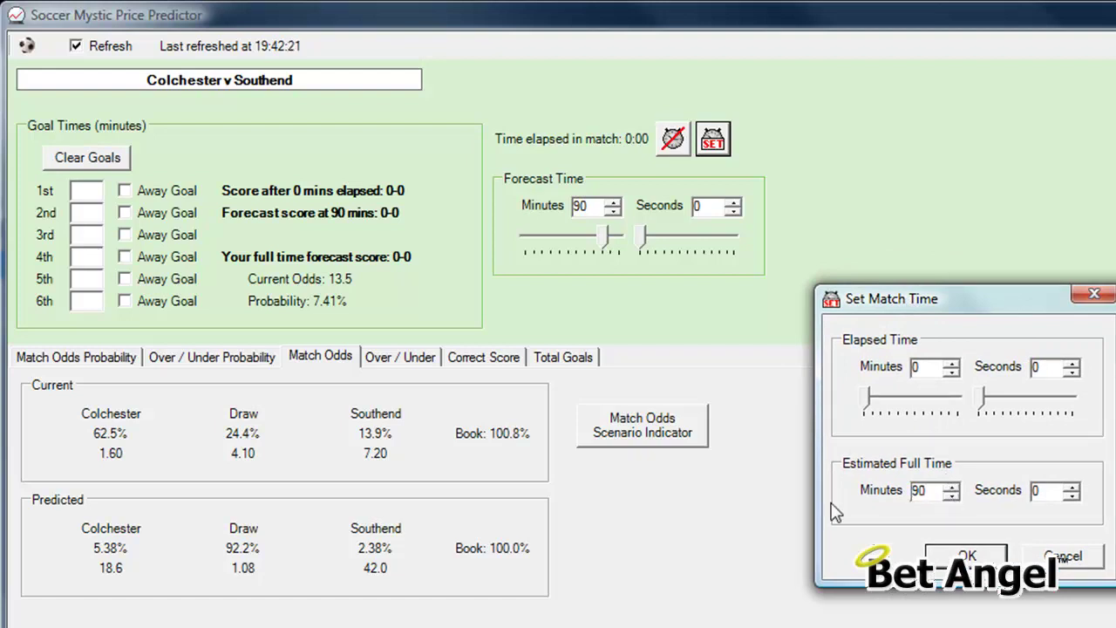
{"action": "left_click", "coordinate": [965, 555]}
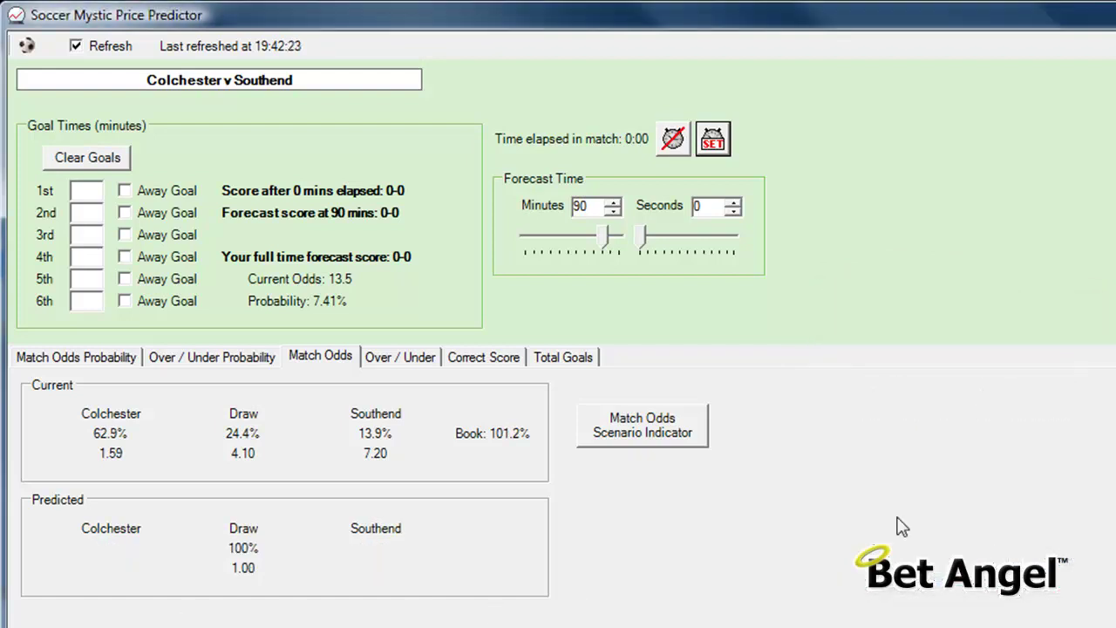
- Change the match's estimated full time to 96 minutes and apply it to the predicted odds
{"action": "left_click", "coordinate": [707, 145]}
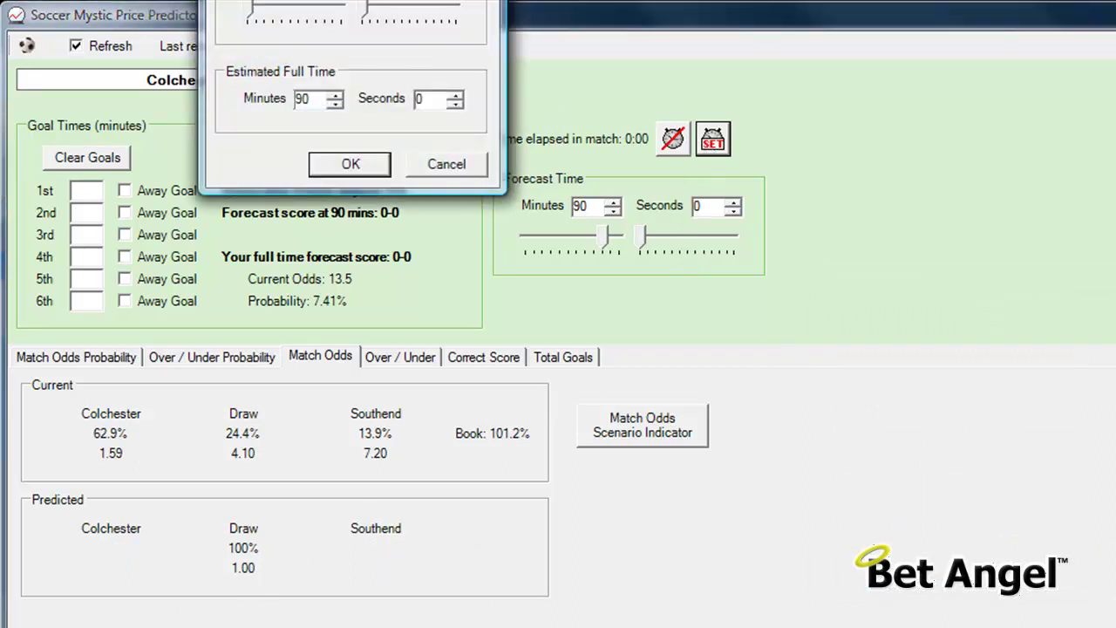
{"action": "left_click_drag", "start_coordinate": [882, 173], "coordinate": [1090, 224]}
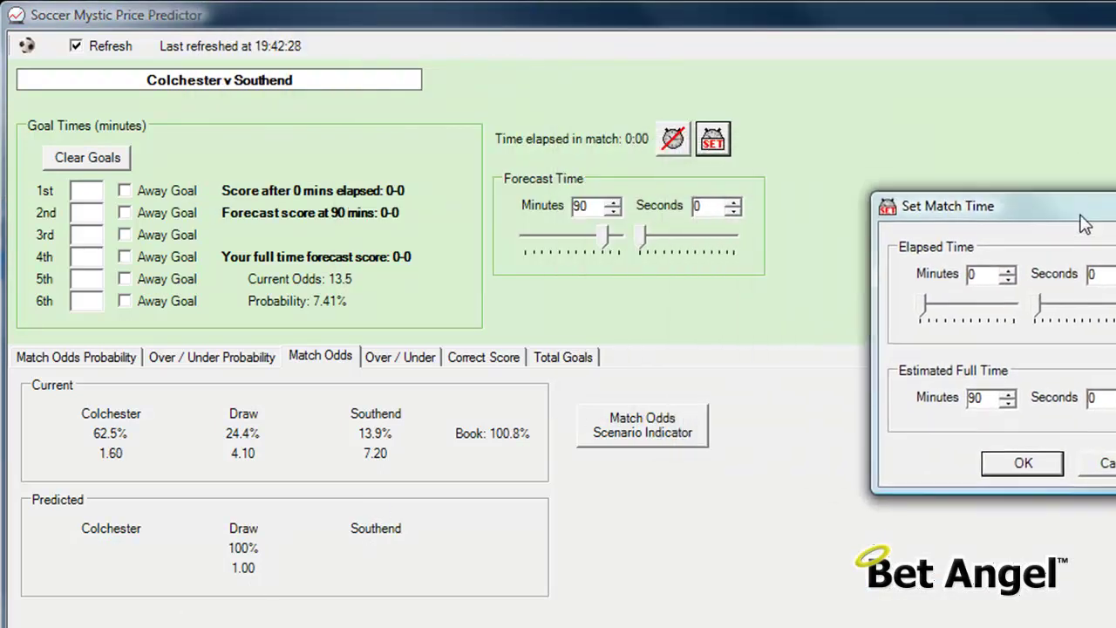
{"action": "left_click", "coordinate": [1008, 394]}
{"action": "left_click", "coordinate": [1008, 393]}
{"action": "left_click", "coordinate": [1008, 394]}
{"action": "left_click", "coordinate": [1008, 394]}
{"action": "left_click", "coordinate": [1008, 393]}
{"action": "left_click", "coordinate": [1009, 394]}
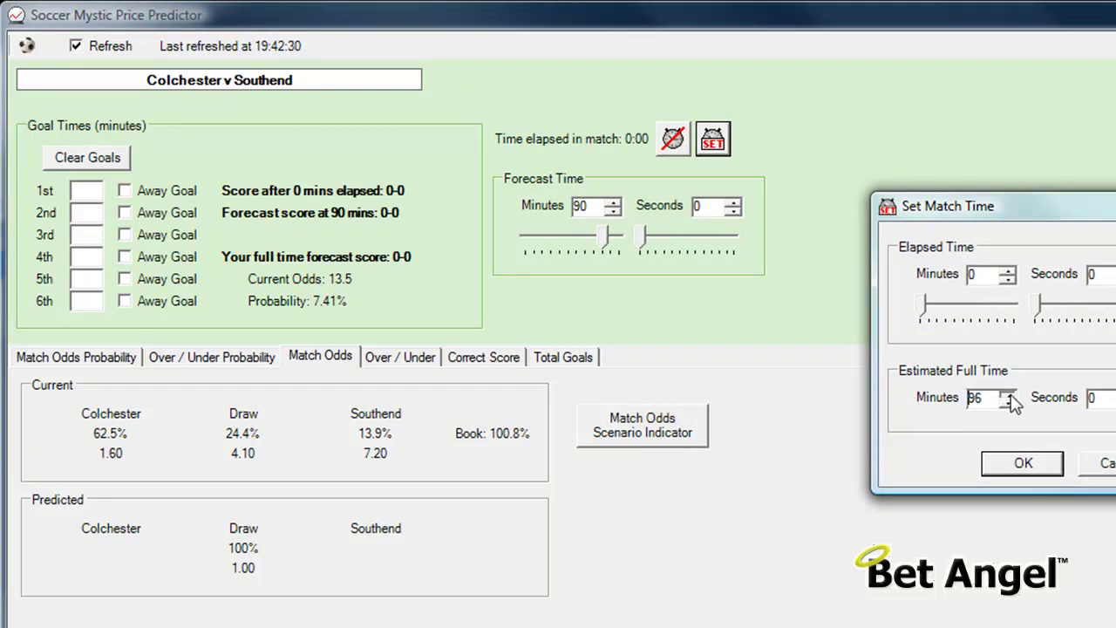
{"action": "left_click", "coordinate": [1018, 466]}
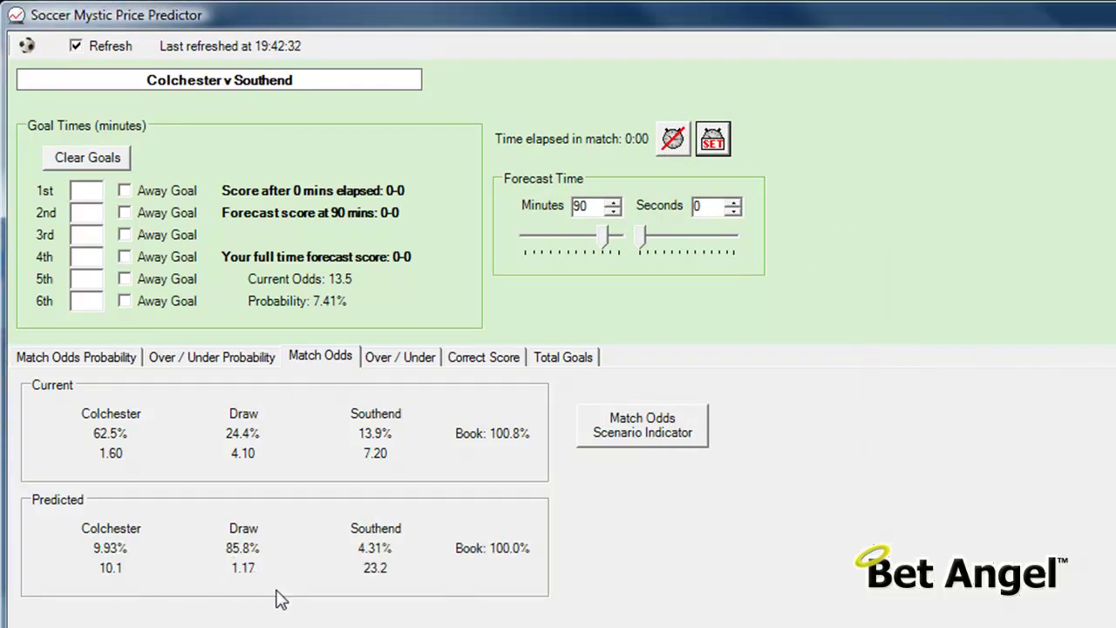
- Set the estimated full time to 93 minutes and reset the forecast time to 0 minutes
{"action": "left_click", "coordinate": [721, 145]}
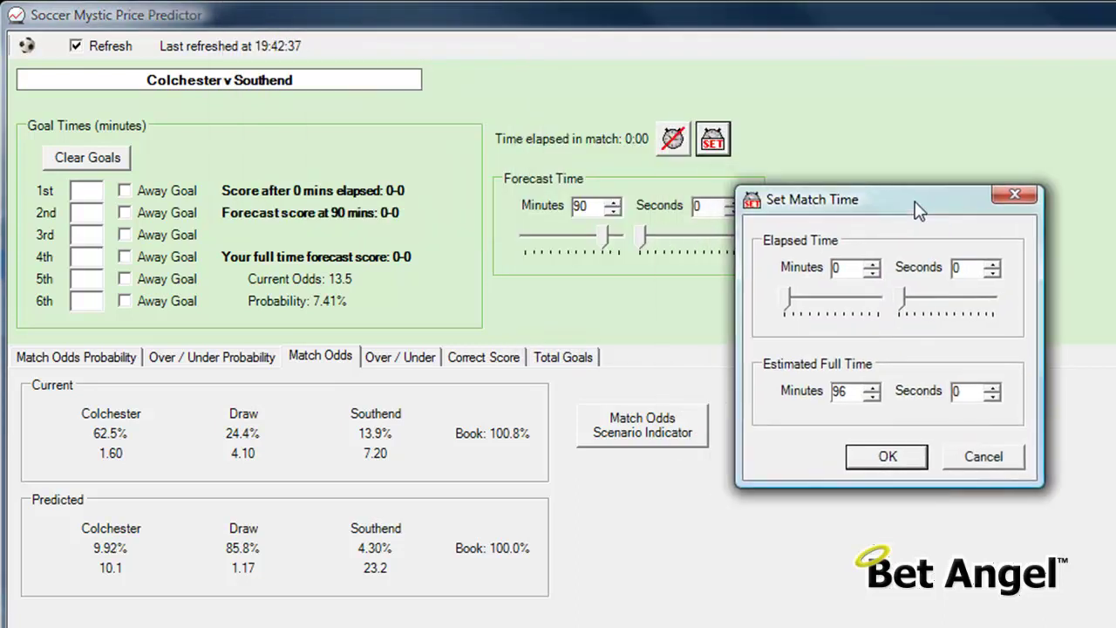
{"action": "left_click", "coordinate": [873, 398]}
{"action": "left_click", "coordinate": [873, 397]}
{"action": "left_click", "coordinate": [872, 398]}
{"action": "left_click", "coordinate": [883, 460]}
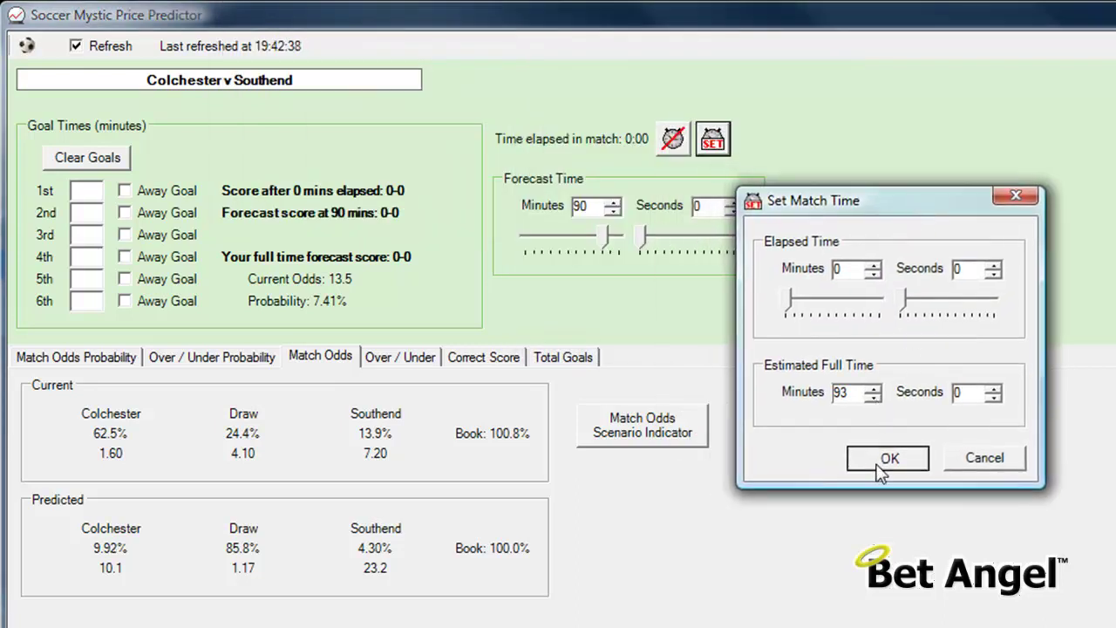
{"action": "left_click_drag", "start_coordinate": [609, 238], "coordinate": [515, 248]}
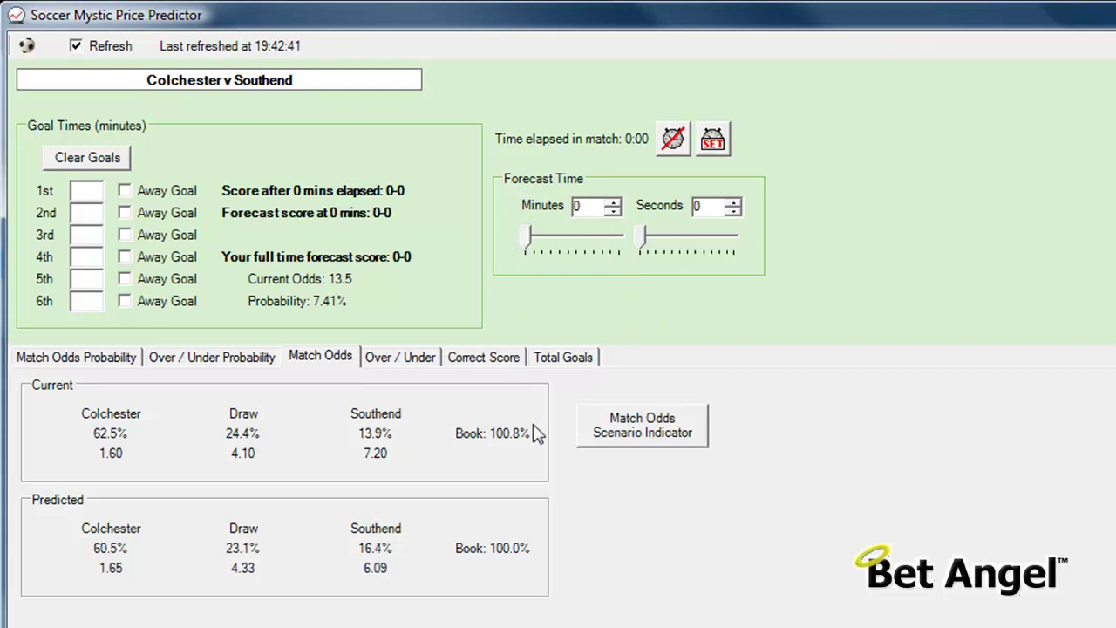